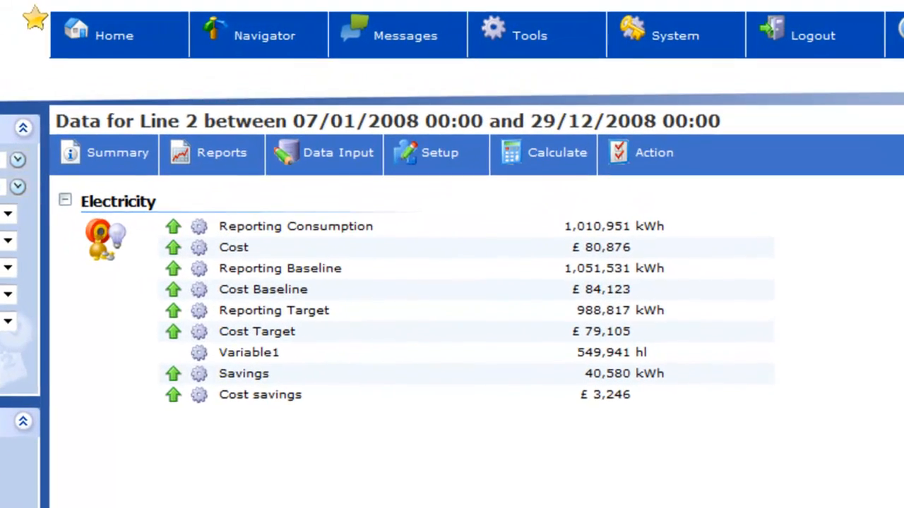
In Target Setting, choose Electricity for Line 2 of Burtonwood Brewery's Packaging Bottling department, under Bowdens Brewery Group, as the observation.
mouse_move(574, 26)
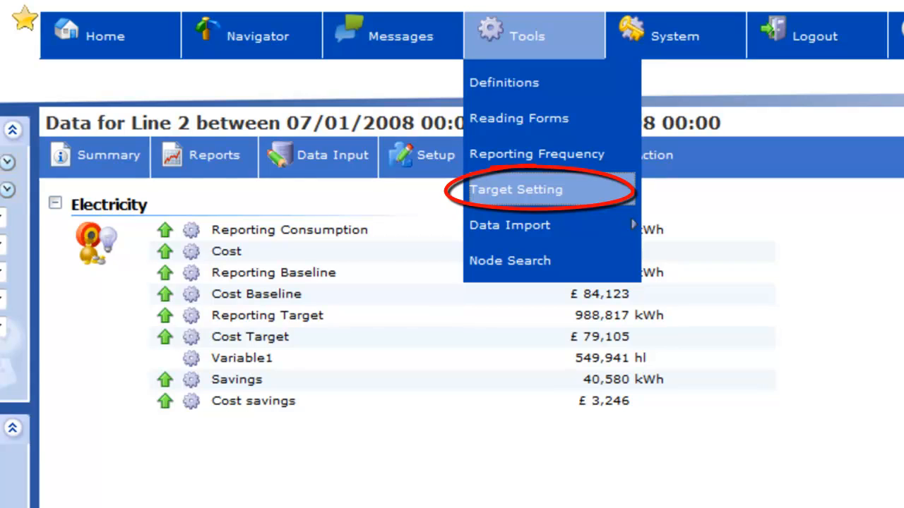
left_click(515, 190)
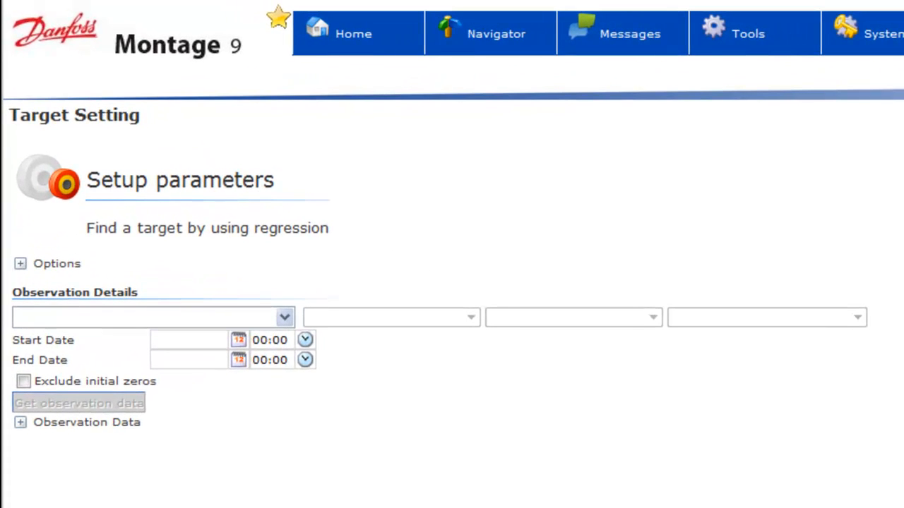
left_click(283, 317)
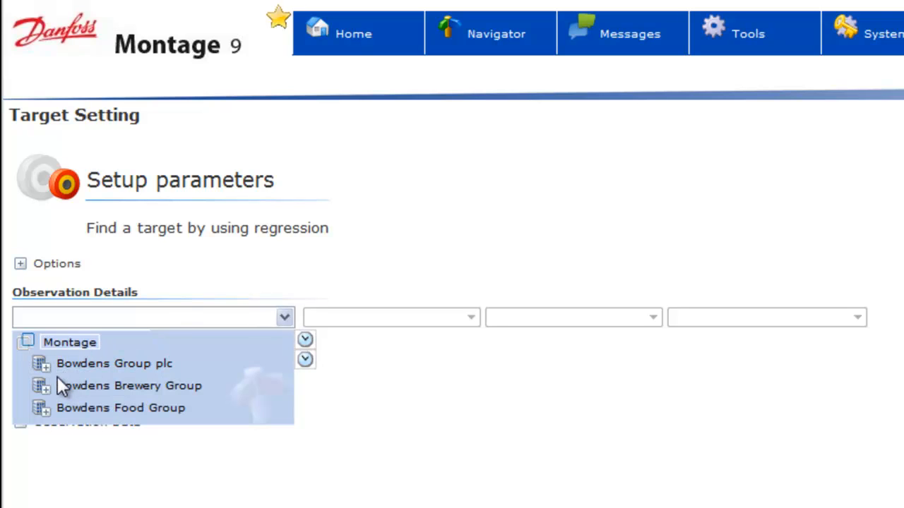
left_click(44, 394)
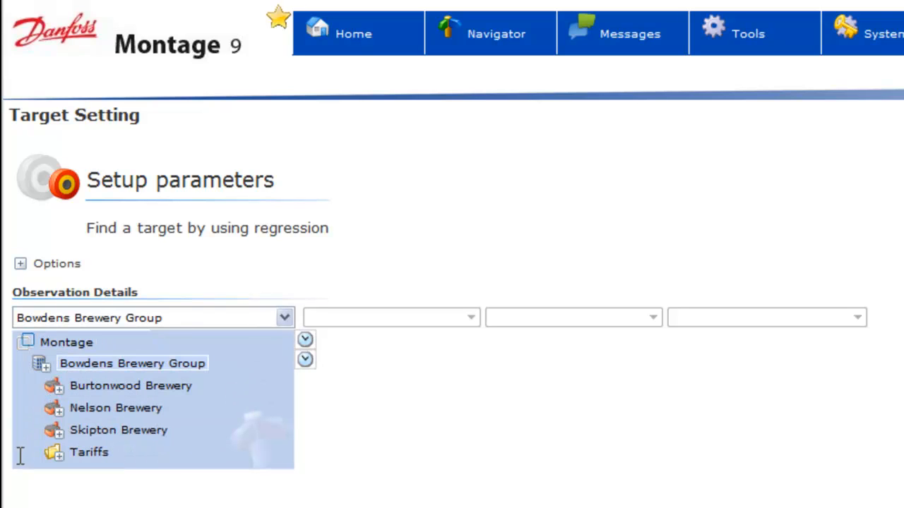
left_click(175, 390)
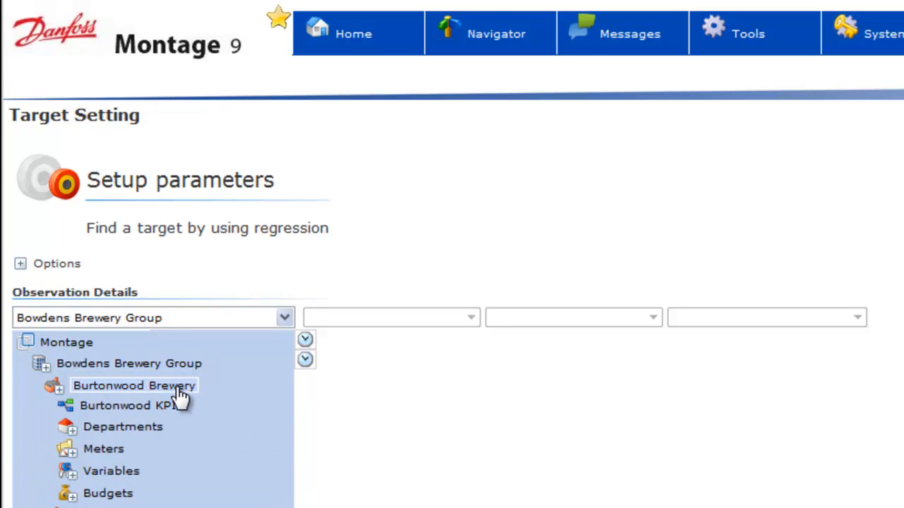
left_click(148, 428)
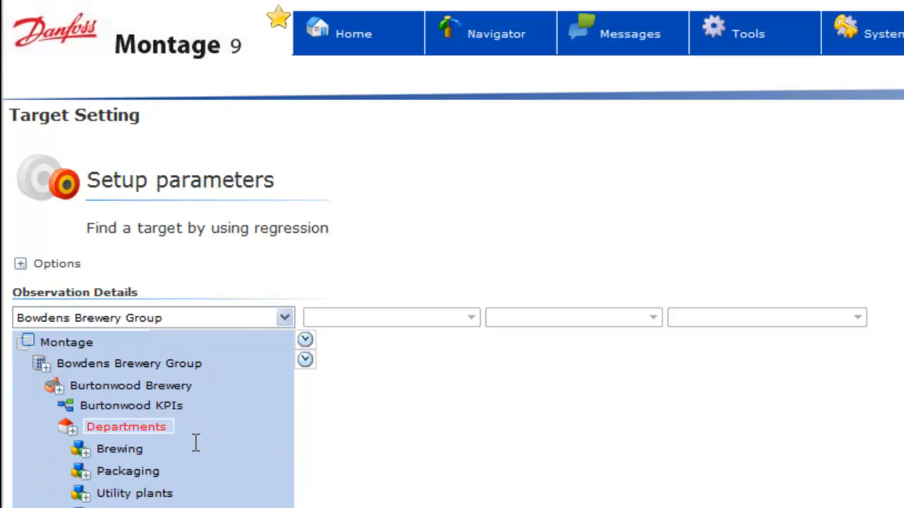
left_click(145, 471)
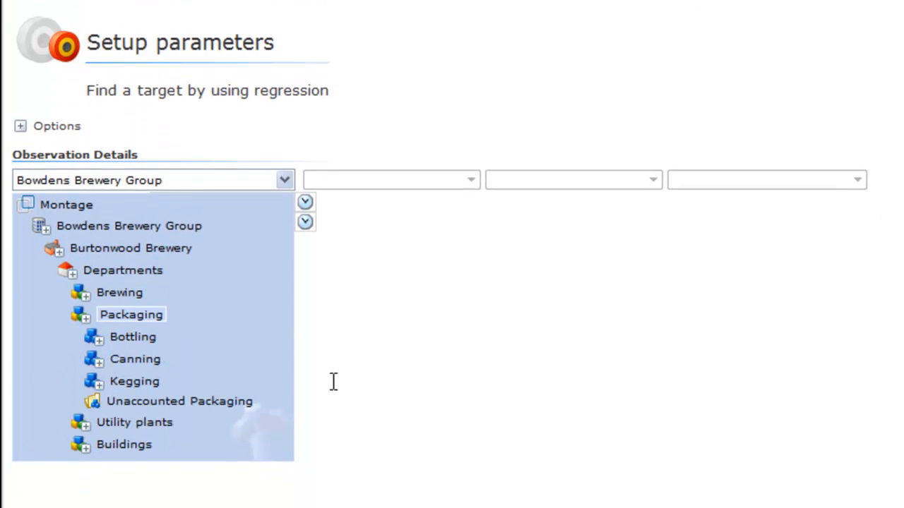
left_click(150, 340)
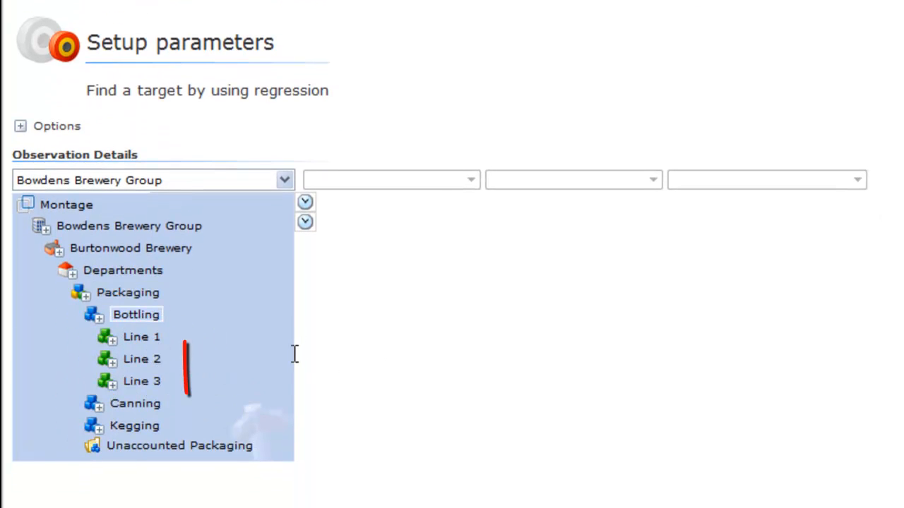
left_click(139, 364)
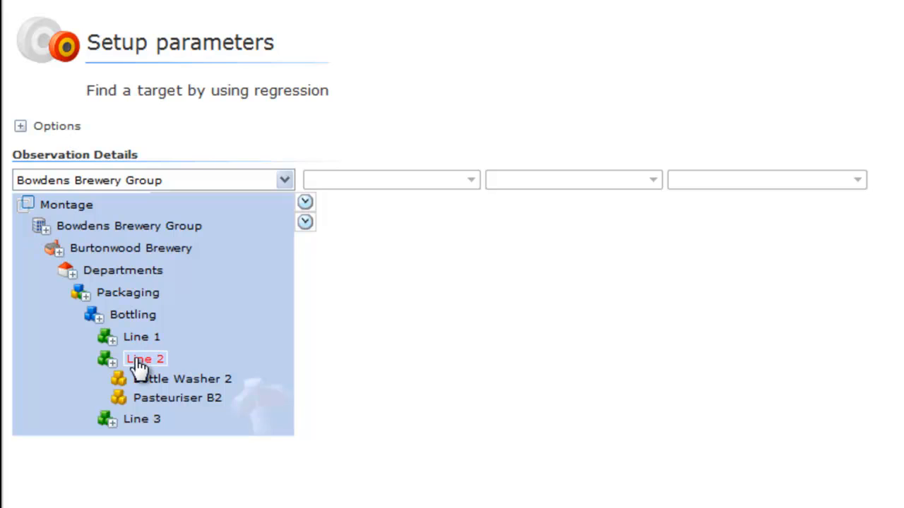
left_click(139, 362)
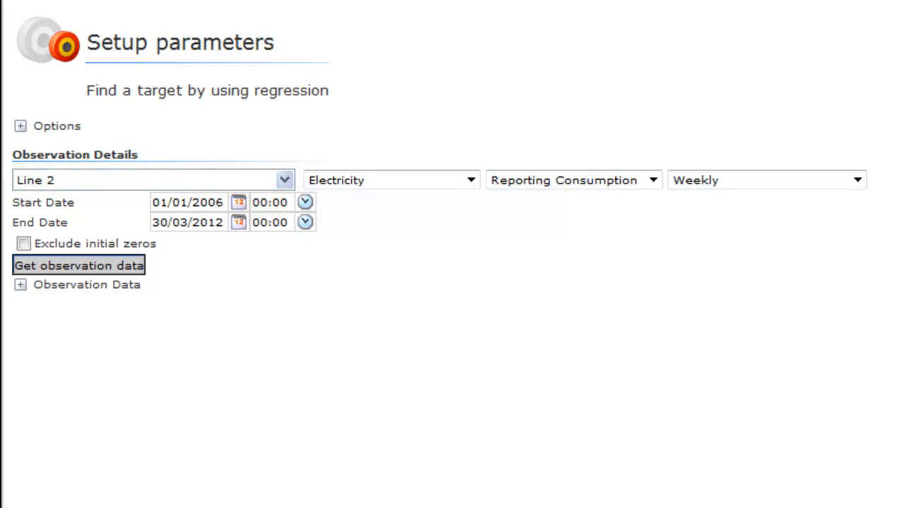
left_click(471, 182)
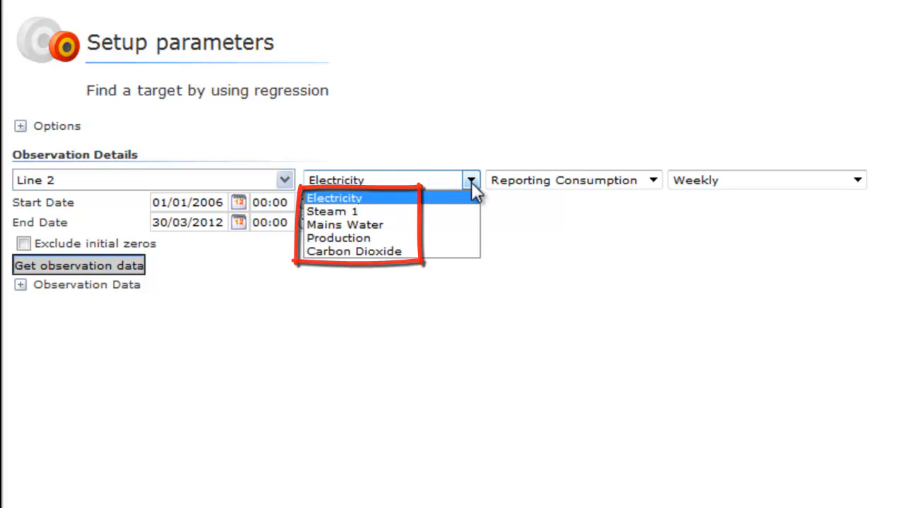
left_click(471, 181)
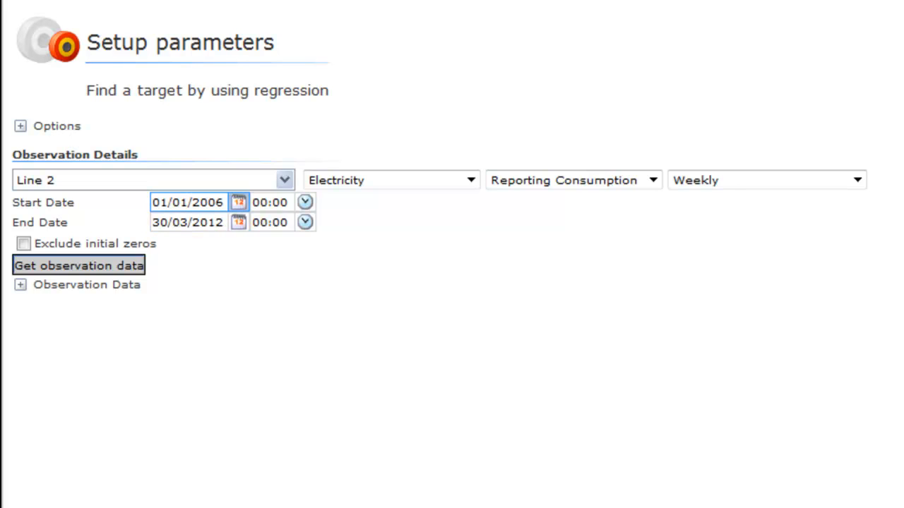
Set the start date of the observation period to 01/01/2008.
left_click(239, 202)
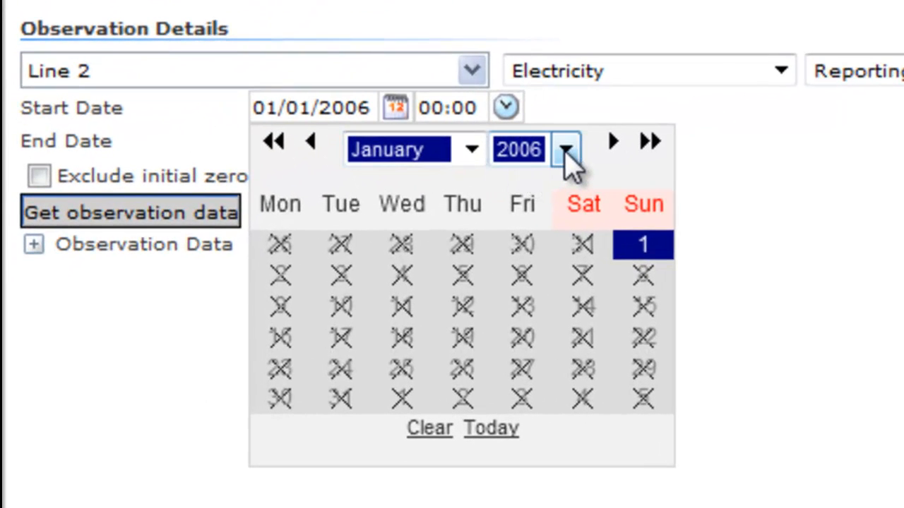
left_click(565, 149)
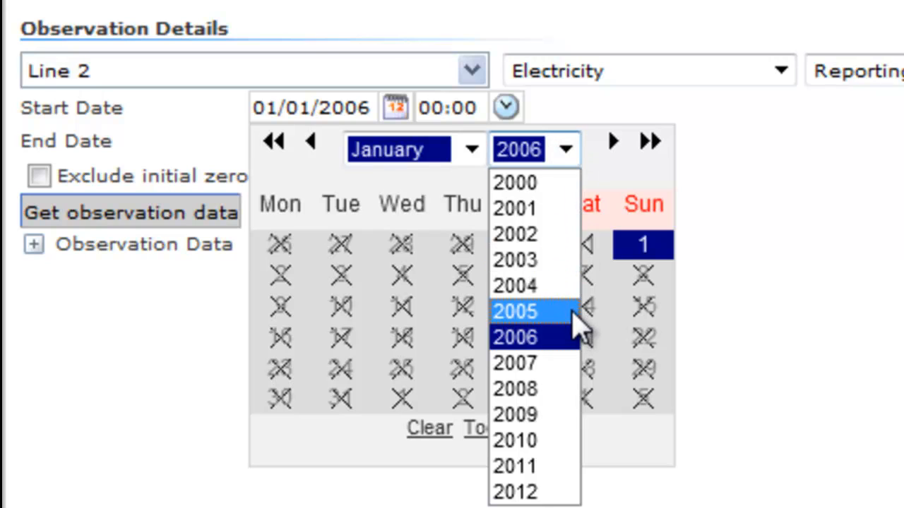
left_click(562, 390)
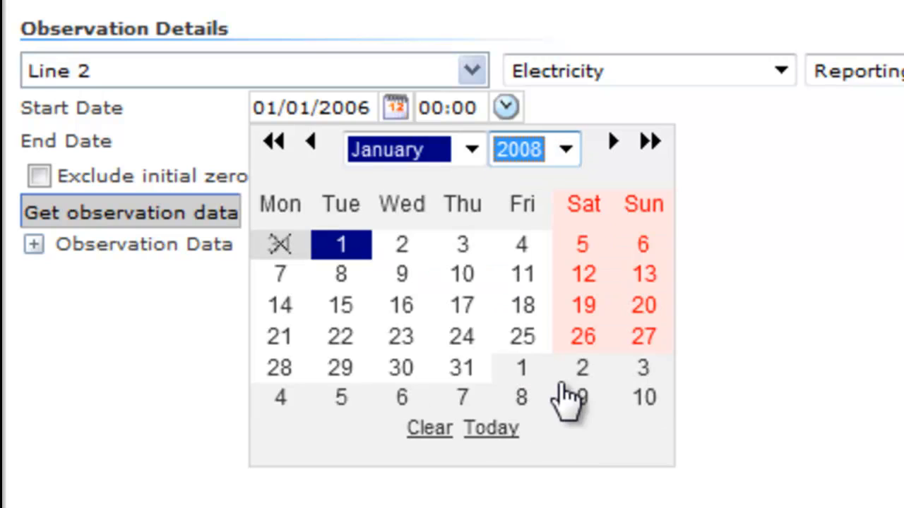
left_click(342, 248)
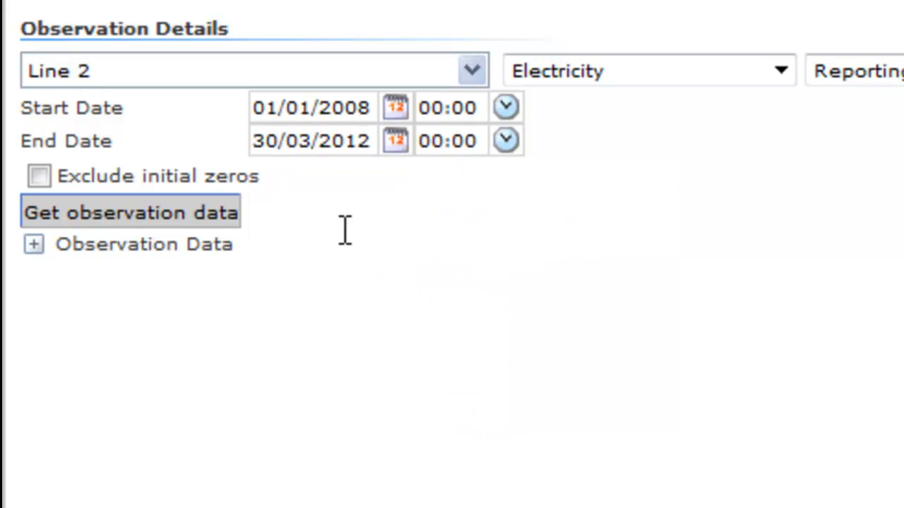
Set the observation end date to 01/01/2009 and retrieve the observation data.
left_click(393, 144)
left_click(413, 184)
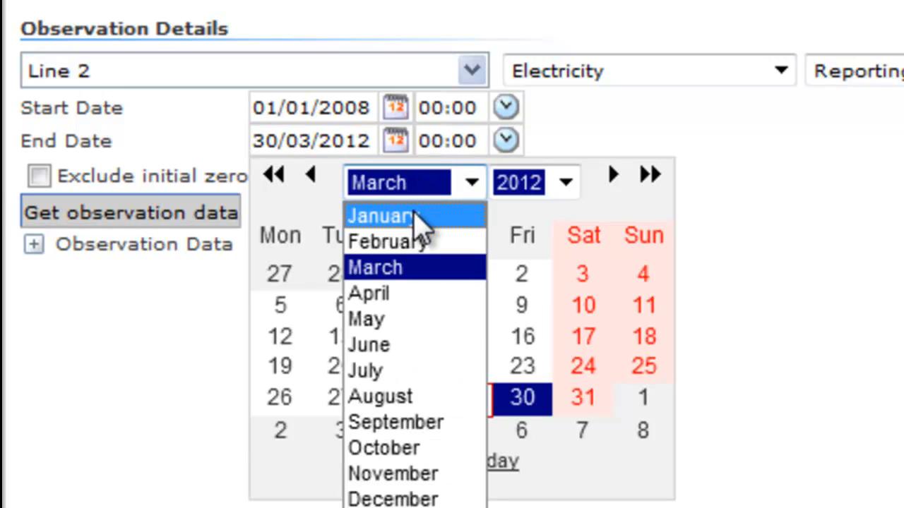
left_click(416, 216)
left_click(565, 183)
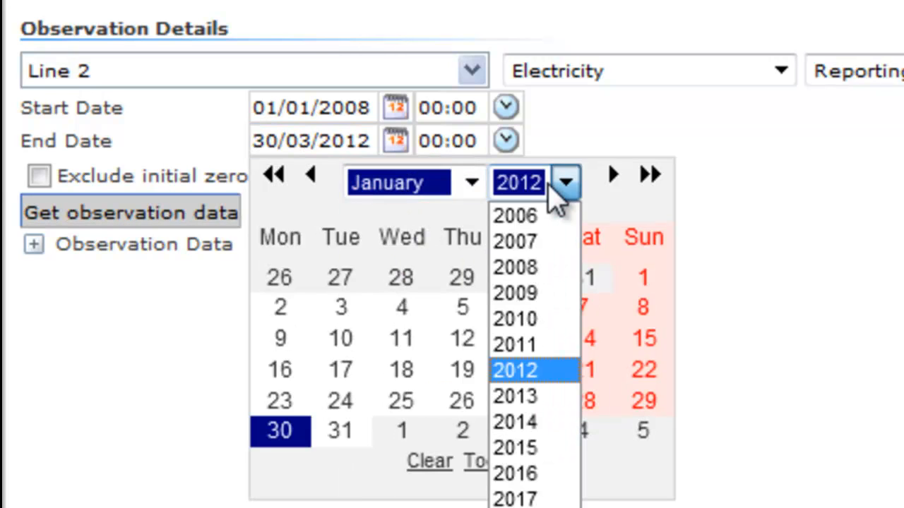
left_click(557, 293)
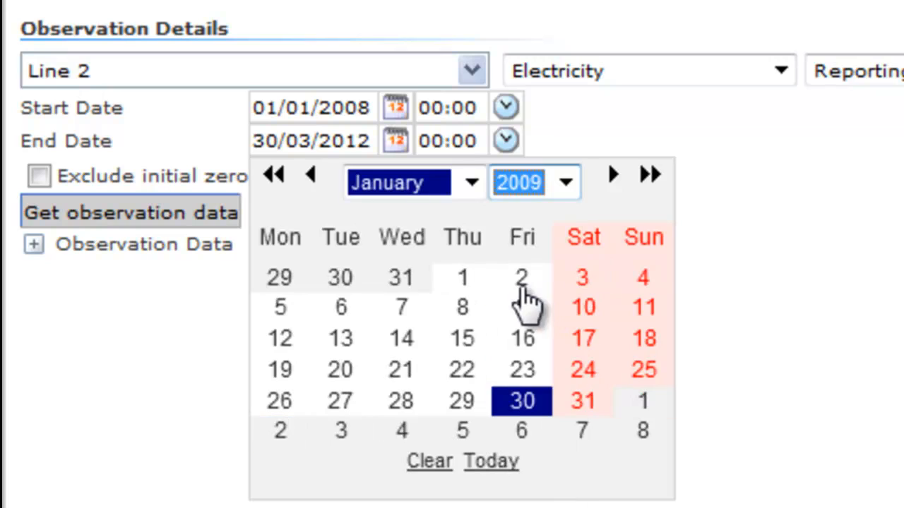
left_click(463, 277)
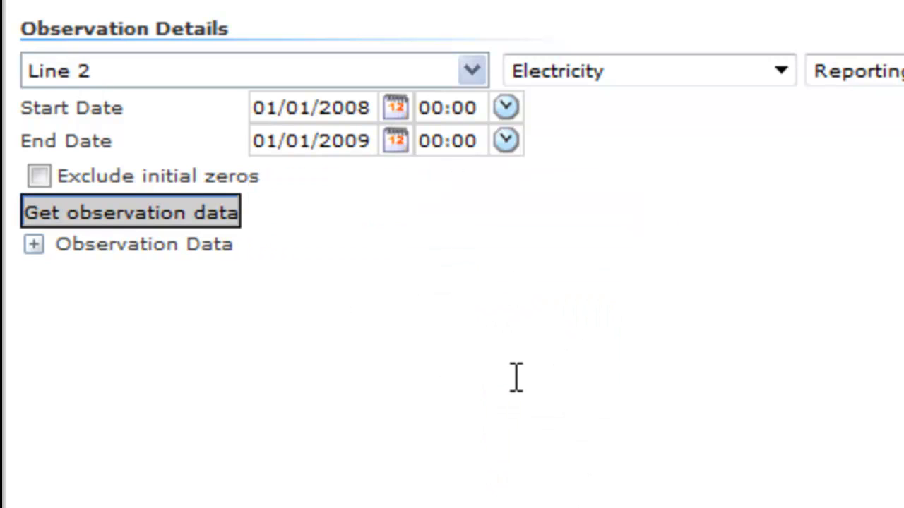
left_click(118, 219)
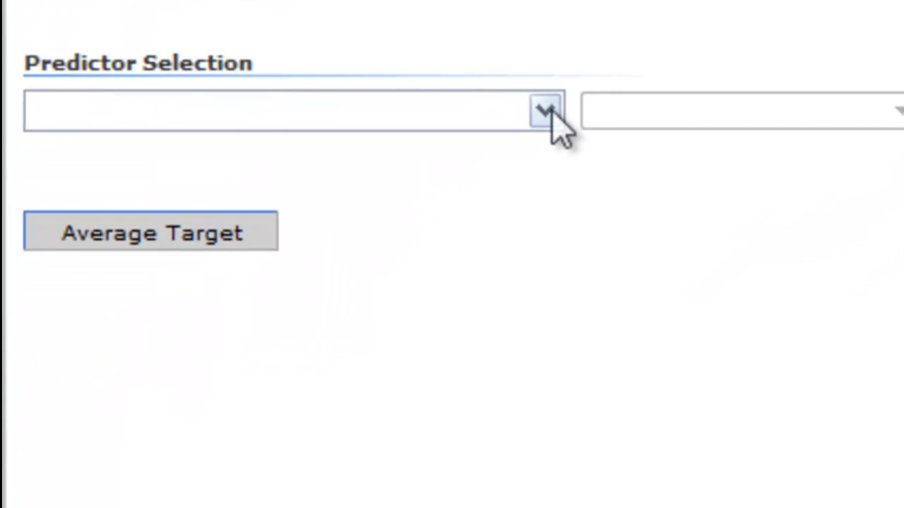
Add Bottled Beer Line 2 from Burtonwood Brewery's Packaged production variables as a predictor, using its Production Value.
left_click(546, 112)
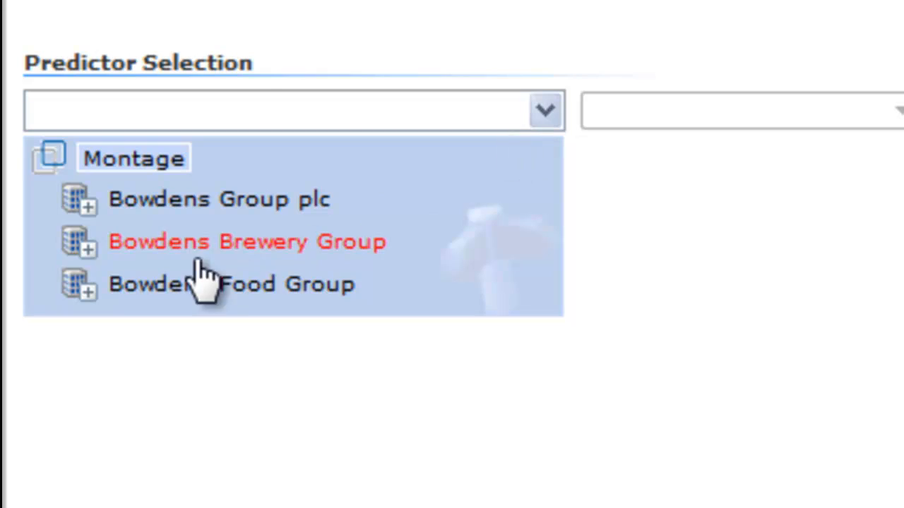
left_click(80, 251)
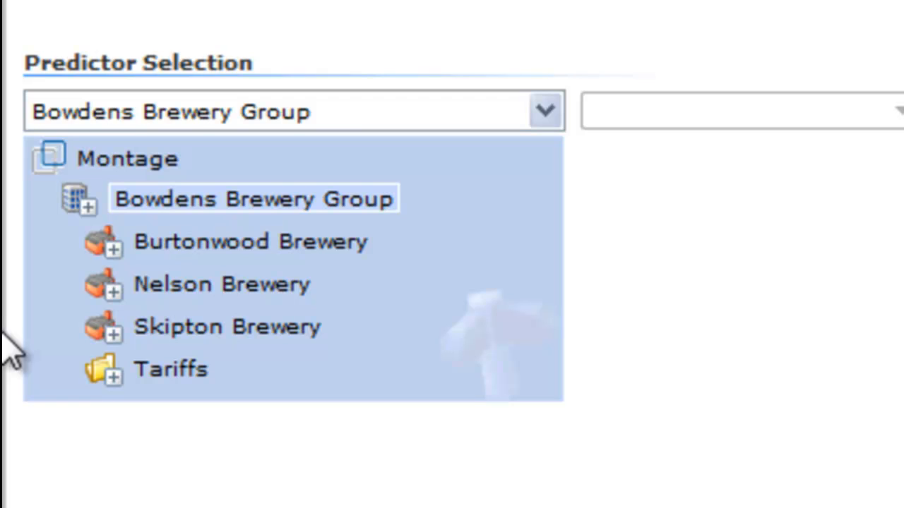
left_click(107, 247)
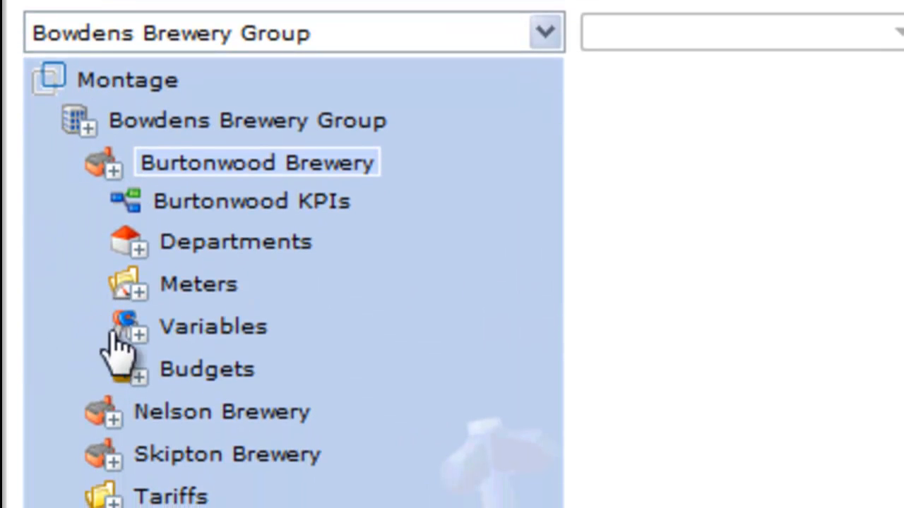
left_click(121, 399)
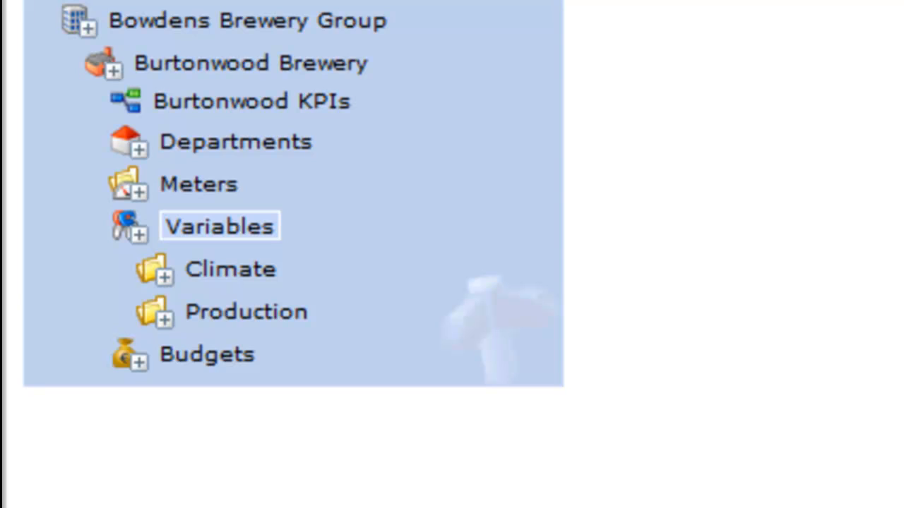
left_click(153, 311)
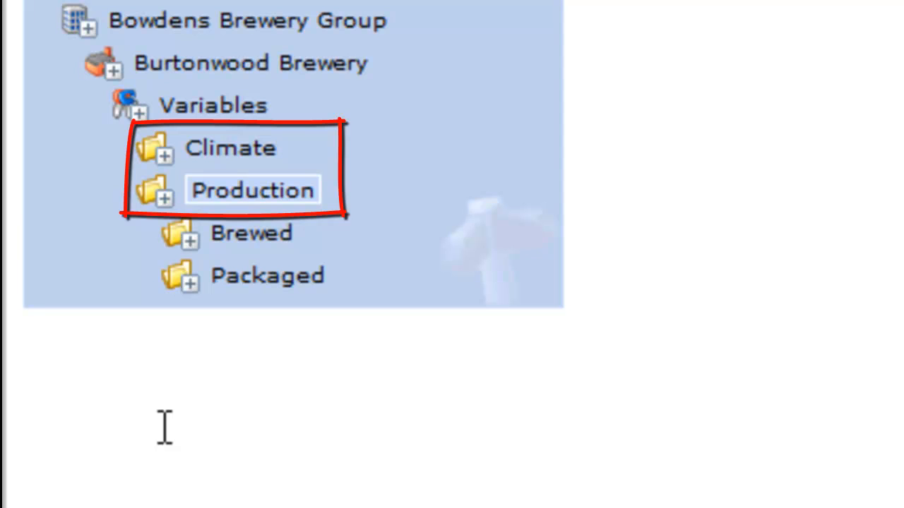
left_click(180, 276)
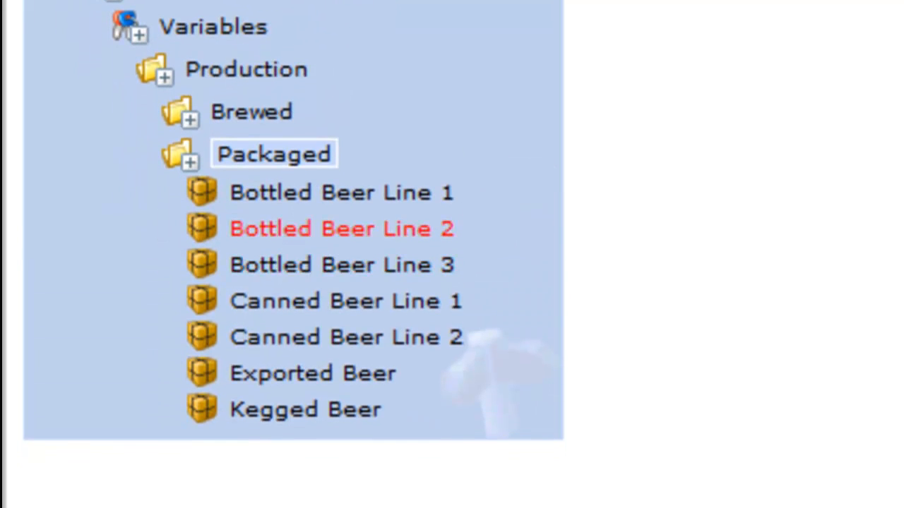
left_click(417, 229)
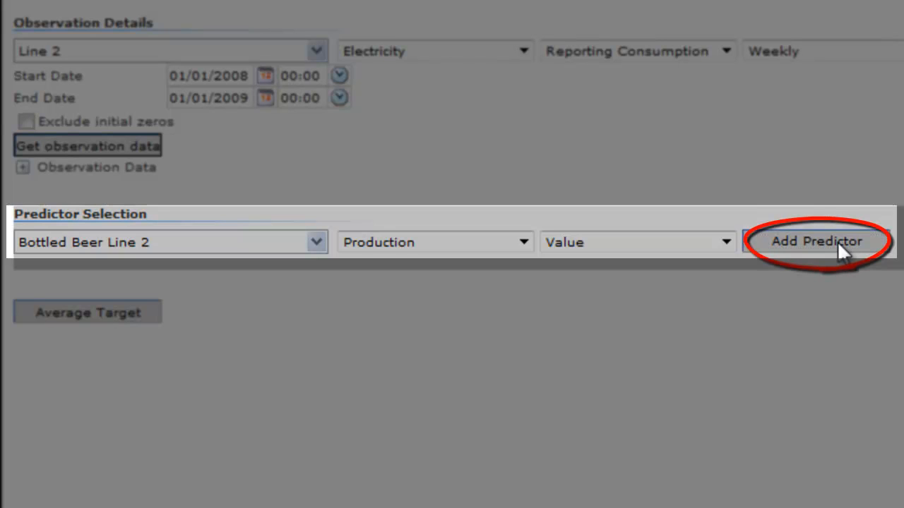
left_click(838, 240)
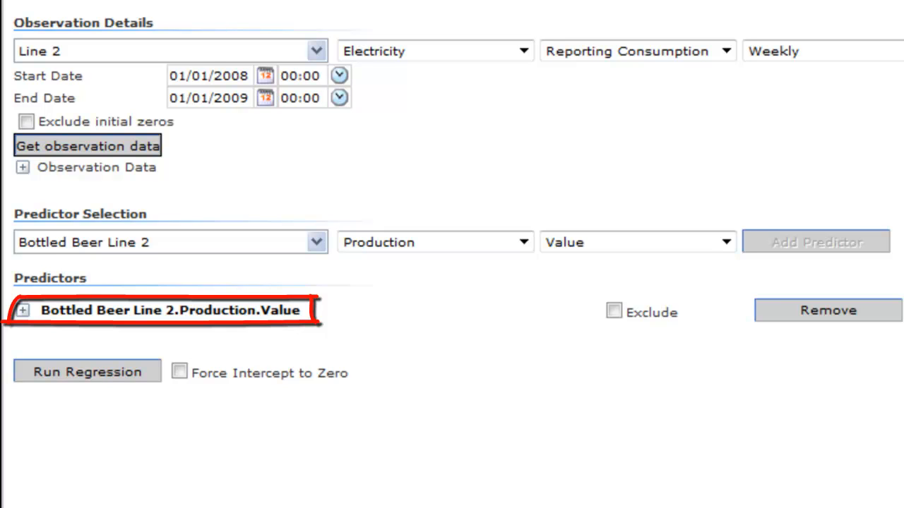
Display the predictor's scatter graph against the observations and exclude the outlying point at about 13,700 production.
left_click(23, 310)
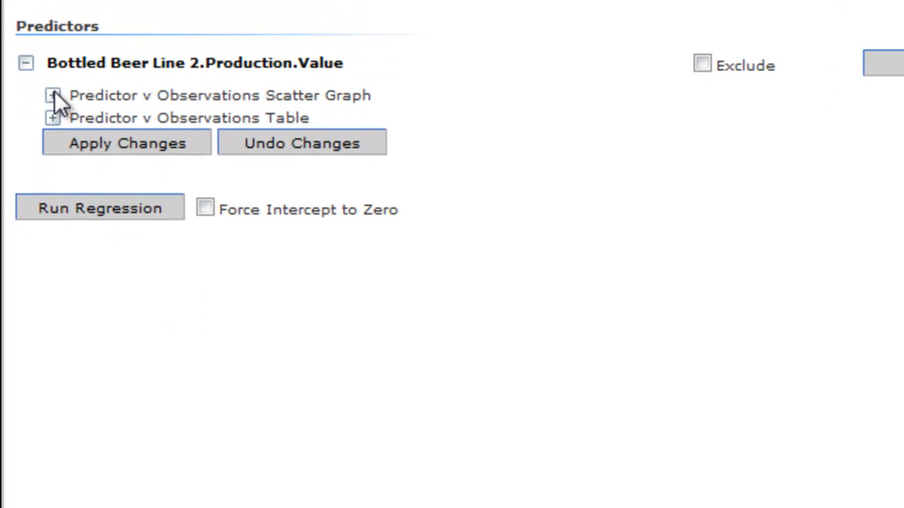
left_click(54, 96)
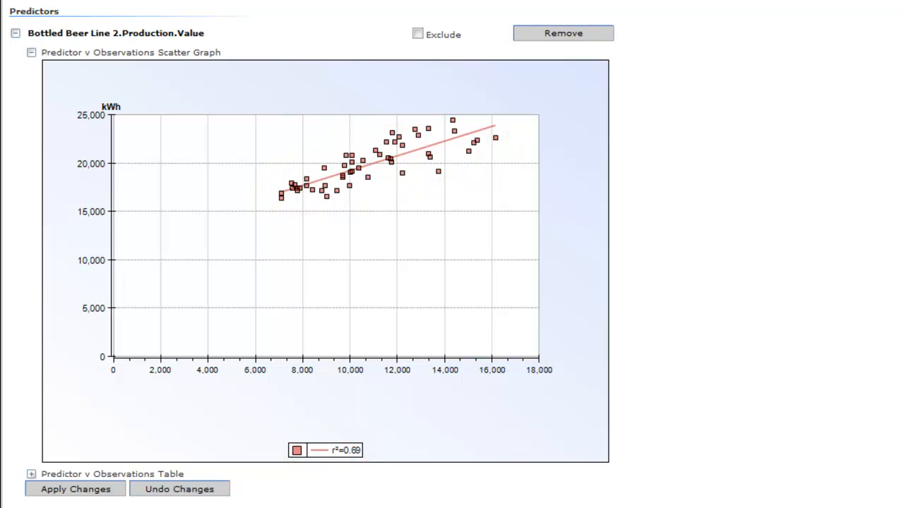
scroll(452, 283, "down", 4)
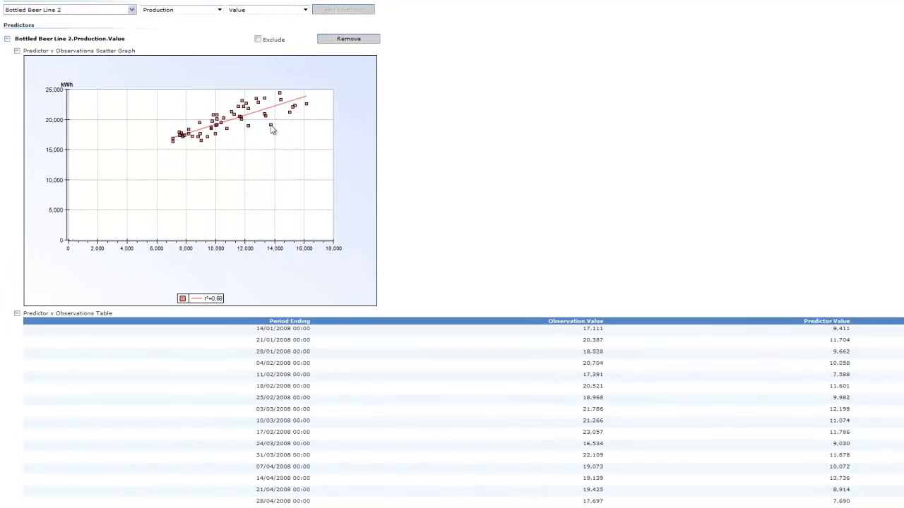
left_click(269, 105)
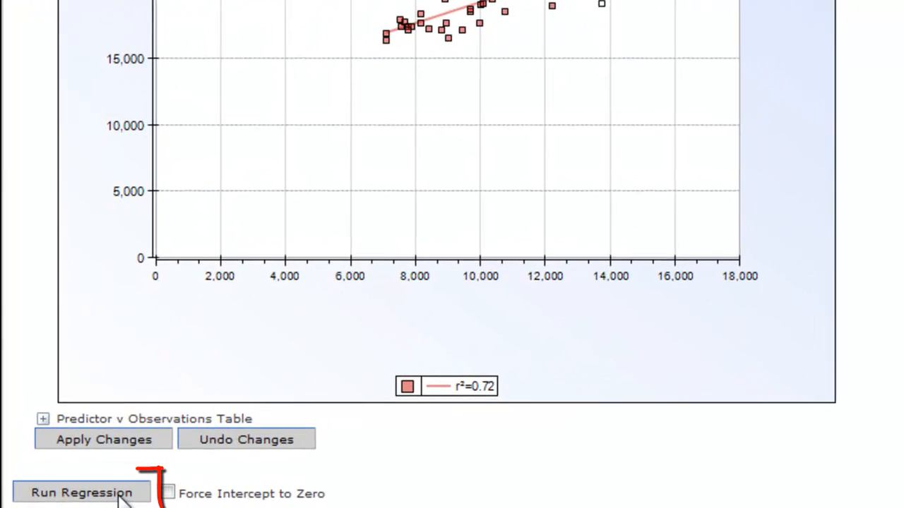
Run the regression without forcing the intercept to zero and expand the regression rating to show its statistics.
left_click(118, 497)
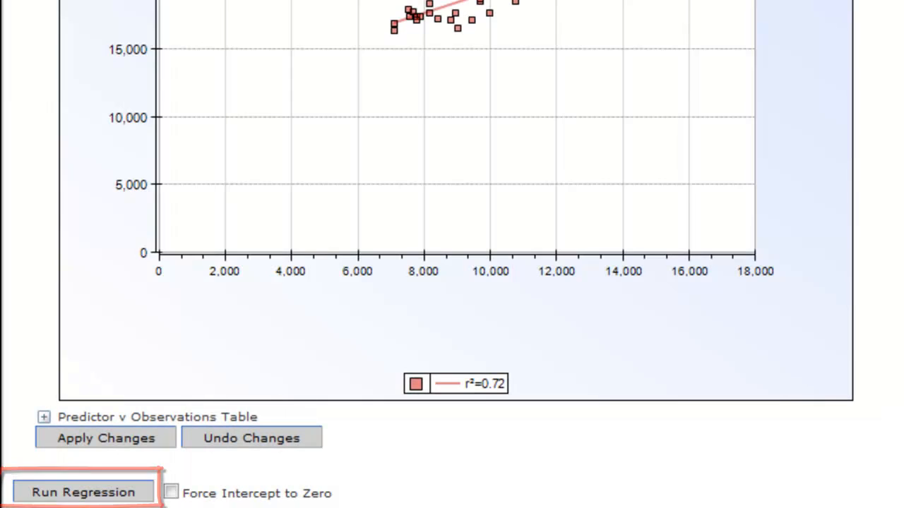
scroll(452, 254, "down", 3)
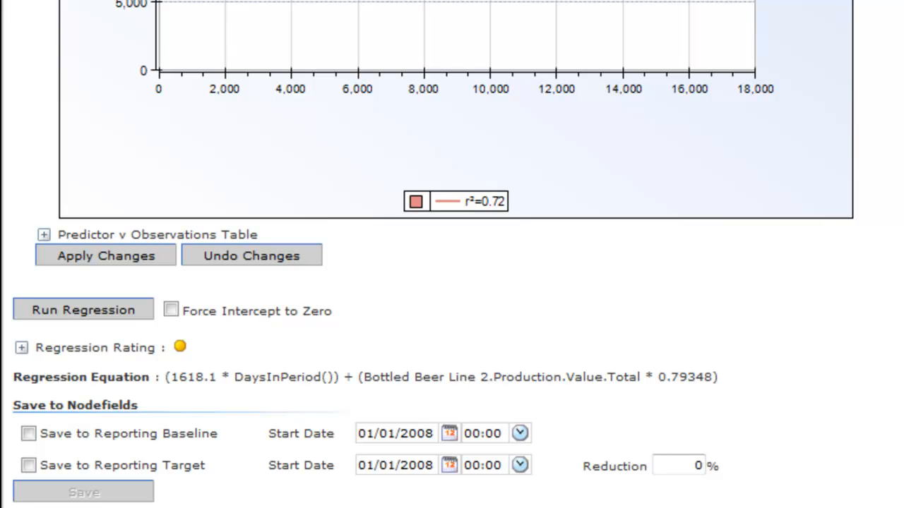
left_click(21, 348)
scroll(452, 254, "down", 3)
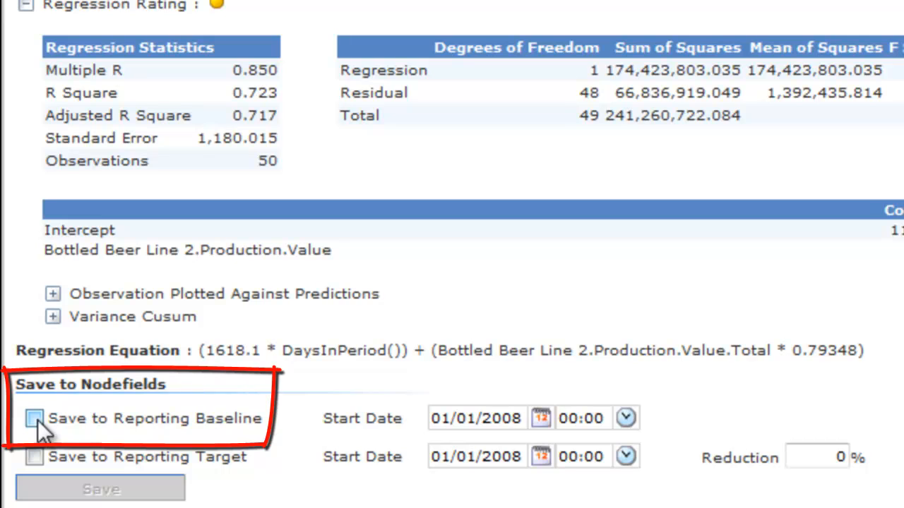
Enable saving the regression equation to the Reporting Baseline and open the calendar for its start date.
left_click(36, 419)
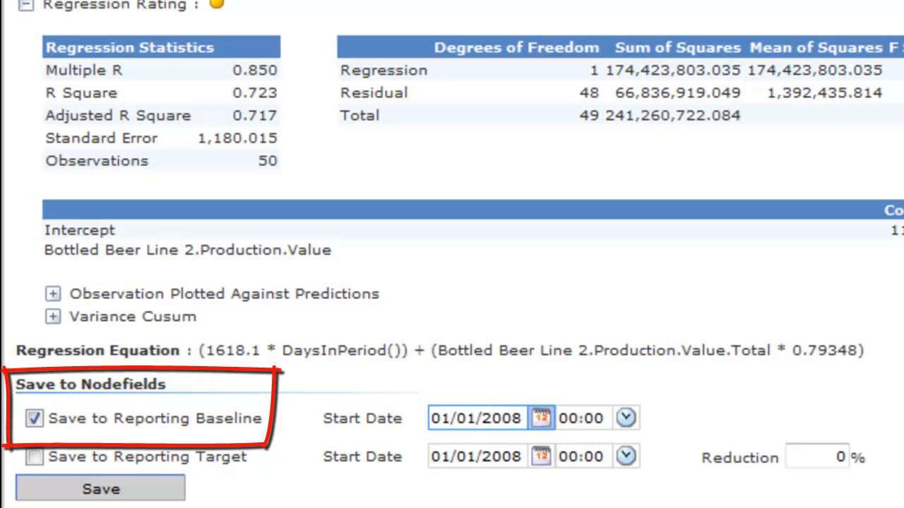
left_click(542, 419)
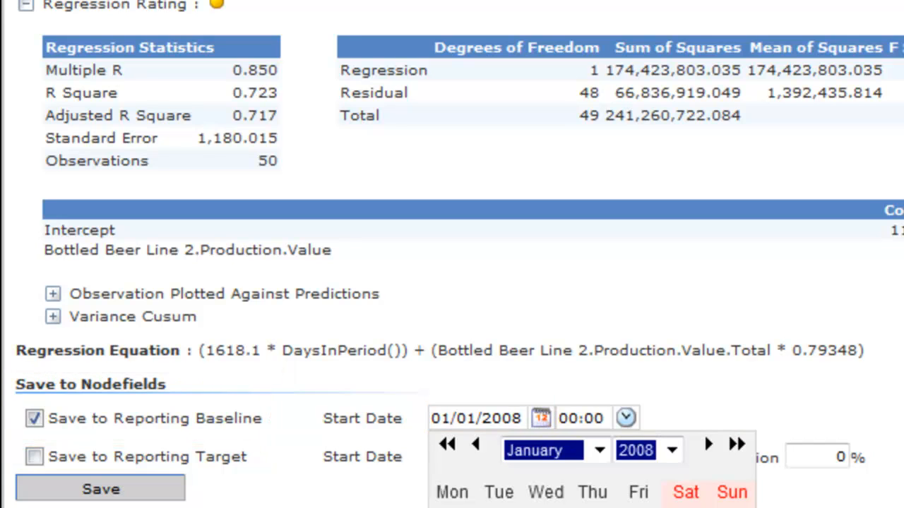